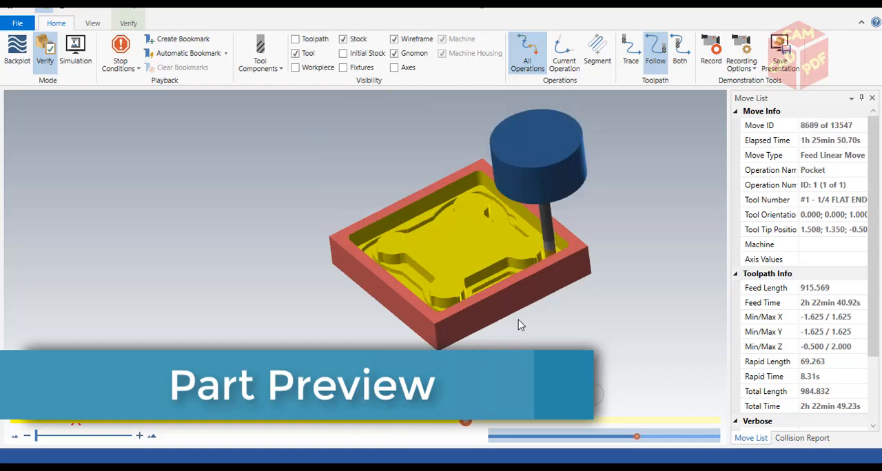
- Examine the simulated pocket cut and the solid part's cavity, islands and ring from several angles
scroll(504, 302, "up", 4)
middle_click_drag(491, 285, 469, 302)
scroll(484, 265, "down", 3)
scroll(484, 265, "down", 2)
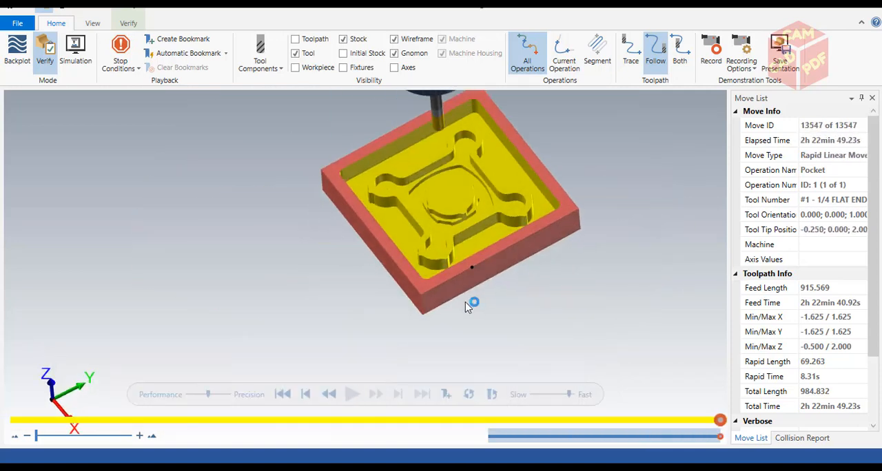
scroll(468, 302, "down", 2)
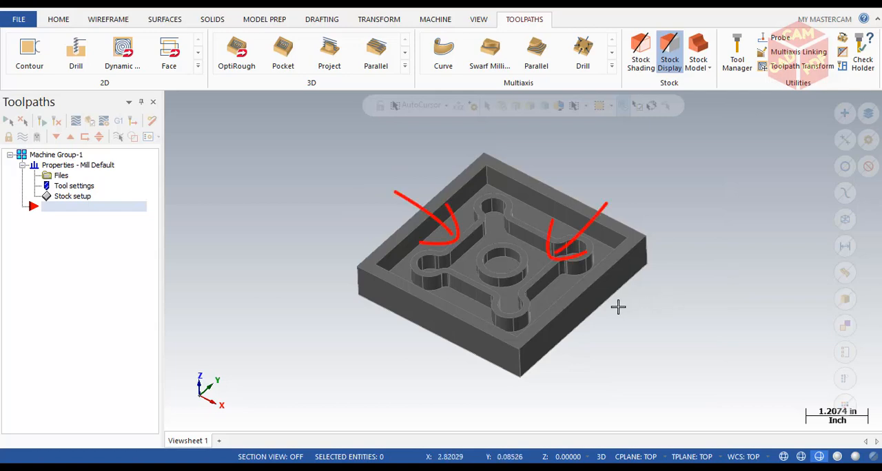
mouse_move(579, 296)
middle_mouse_down()
mouse_move(668, 286)
mouse_move(595, 296)
mouse_move(650, 296)
mouse_move(696, 282)
mouse_move(587, 315)
mouse_move(678, 304)
middle_mouse_up()
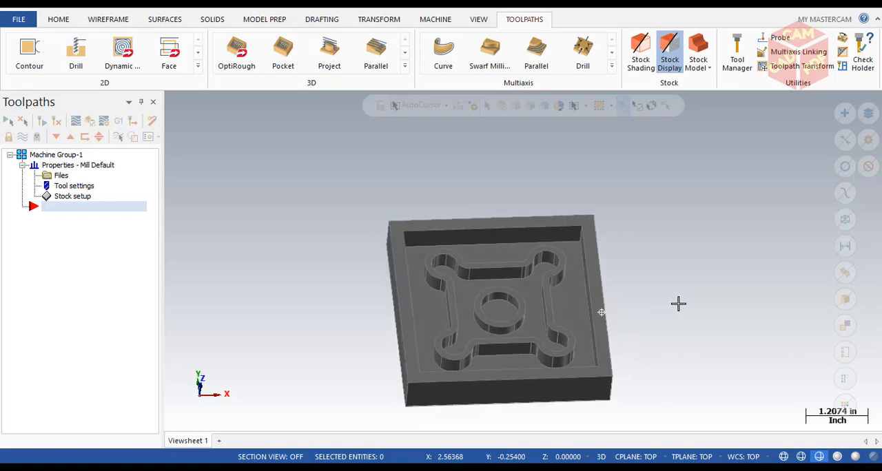
middle_click_drag(628, 316, 652, 308)
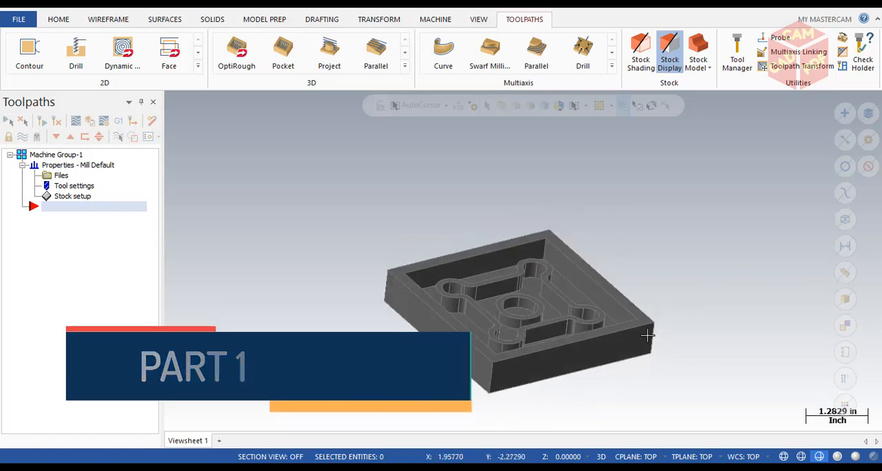
middle_click_drag(647, 335, 644, 331)
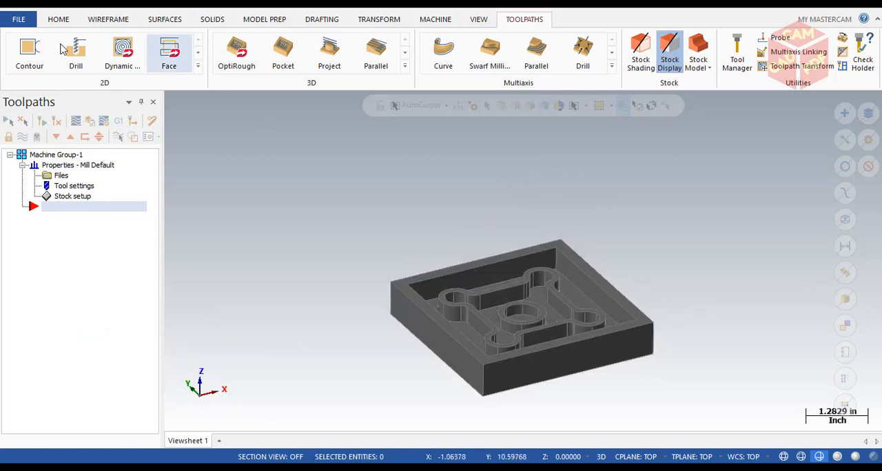
left_click(425, 22)
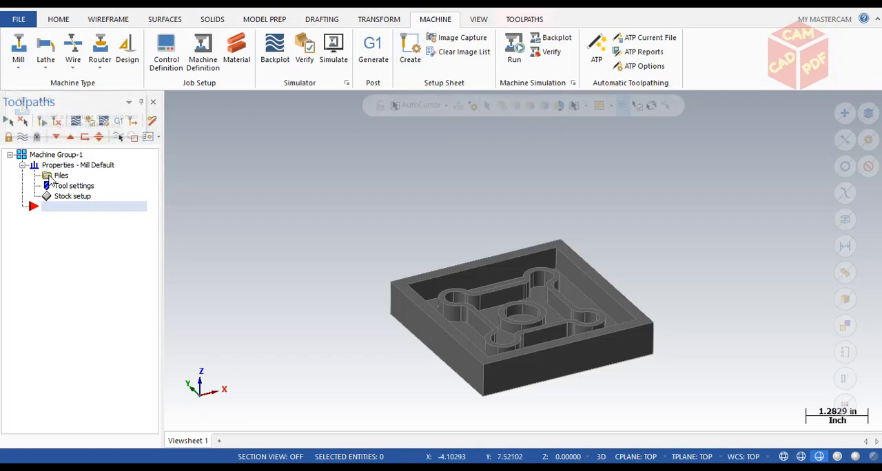
left_click(19, 62)
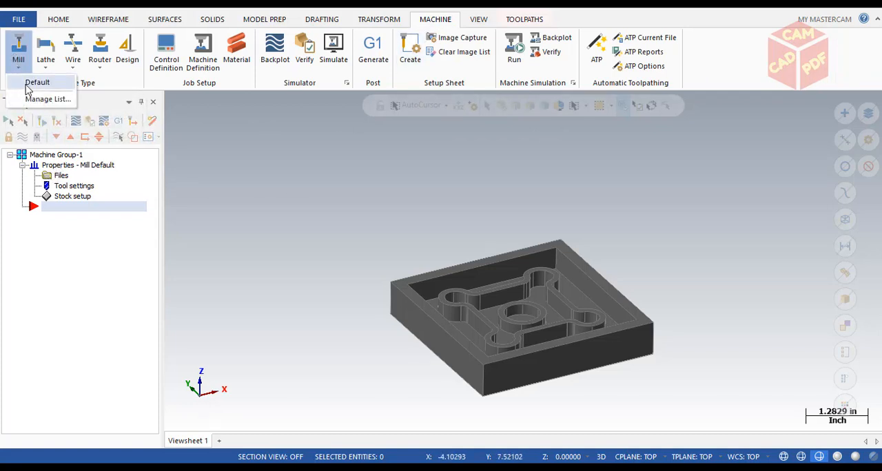
left_click(55, 236)
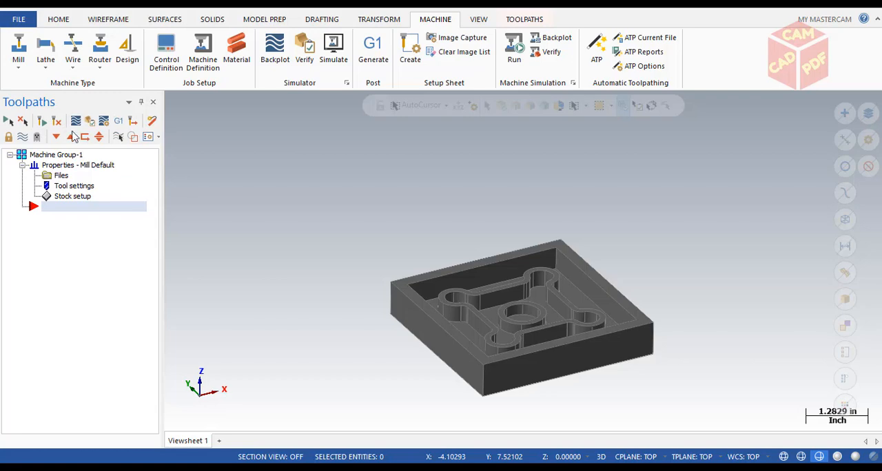
- In the machine group's tool settings, enable sequential tool numbering and modal overrides for clearance height, retract height and feed plane
double_click(69, 188)
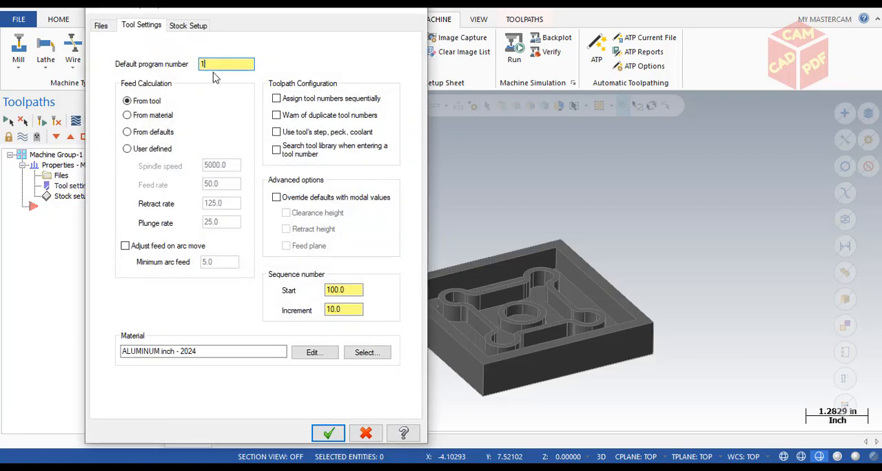
left_click(287, 102)
left_click(276, 199)
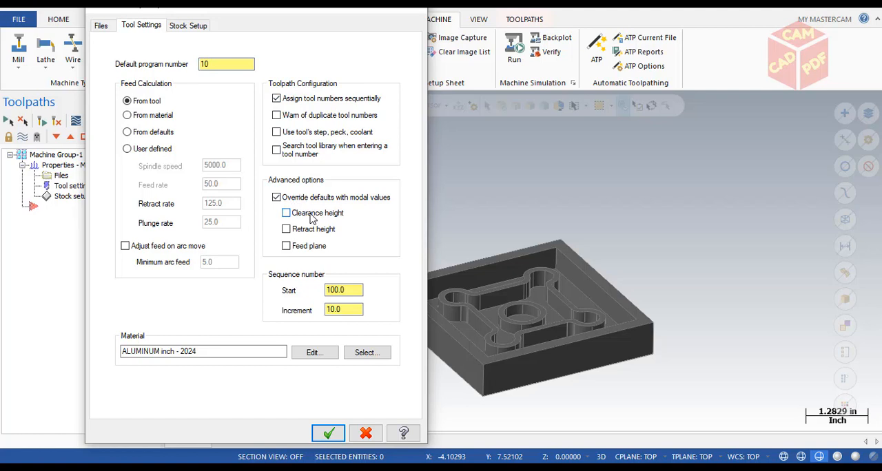
left_click(312, 217)
left_click(312, 234)
left_click(303, 250)
- Define rectangular stock of 4.0 × 4.0 × 0.75 from all entities and accept the machine group properties
left_click(186, 27)
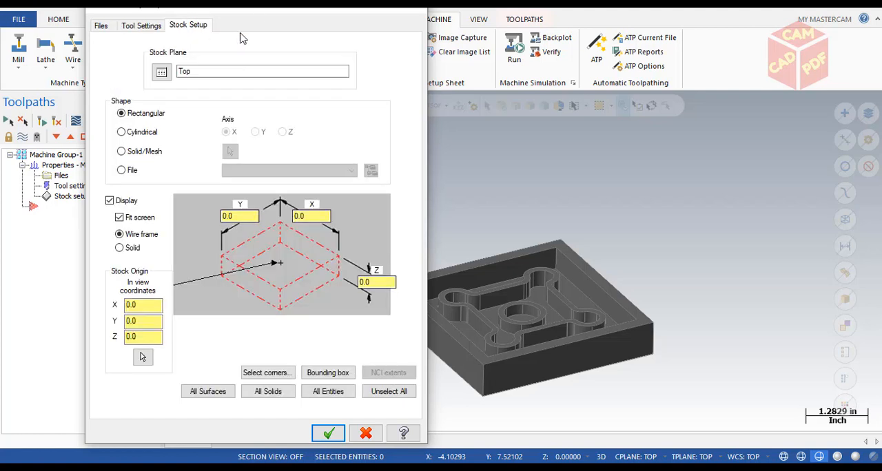
left_click(324, 392)
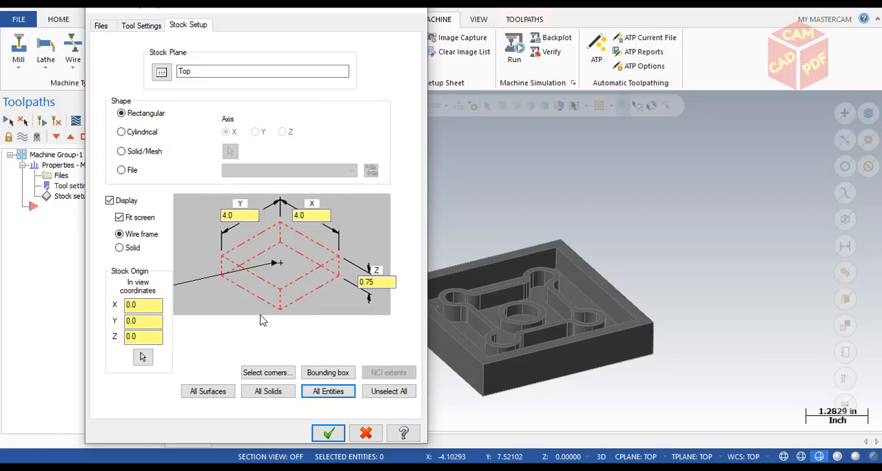
left_click(328, 433)
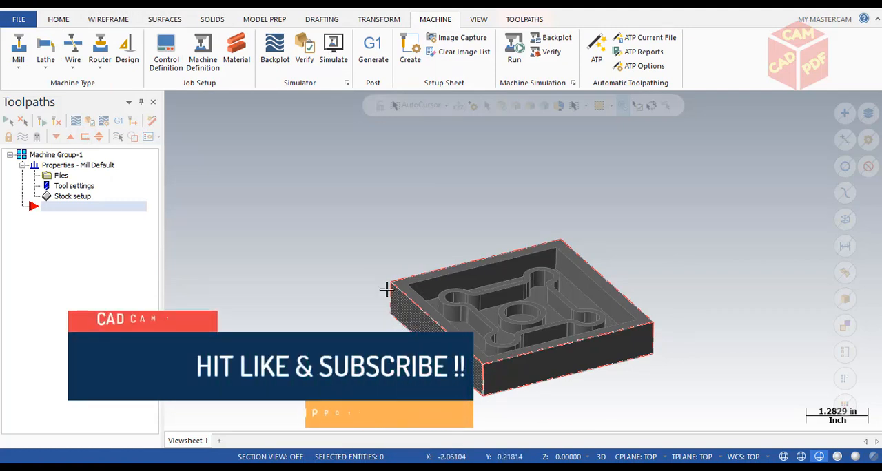
- Start a 2D Pocket toolpath and chain the outer boundary loop of the recessed floor
left_click(524, 21)
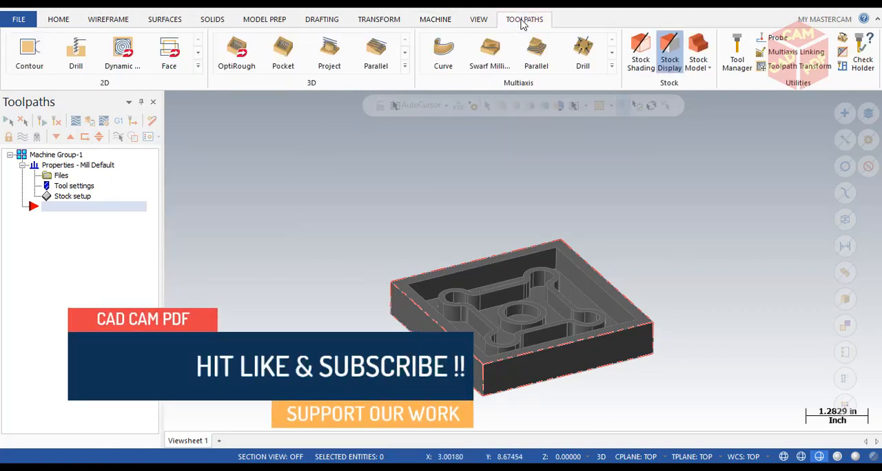
left_click(199, 68)
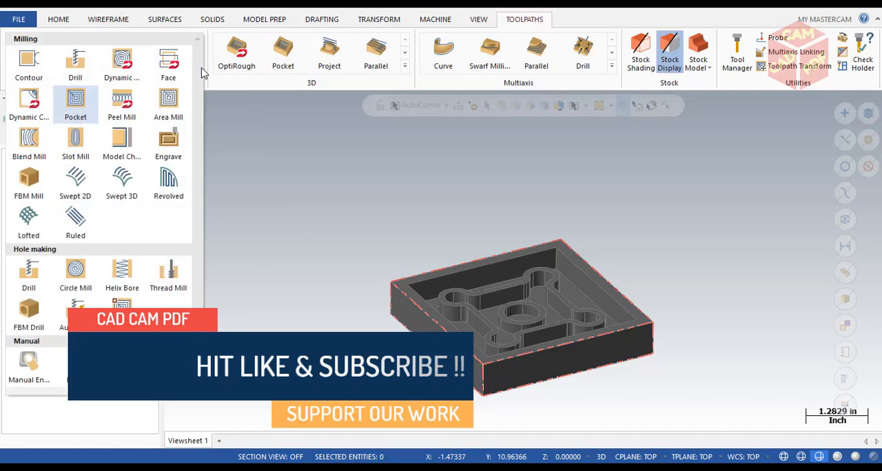
left_click(69, 111)
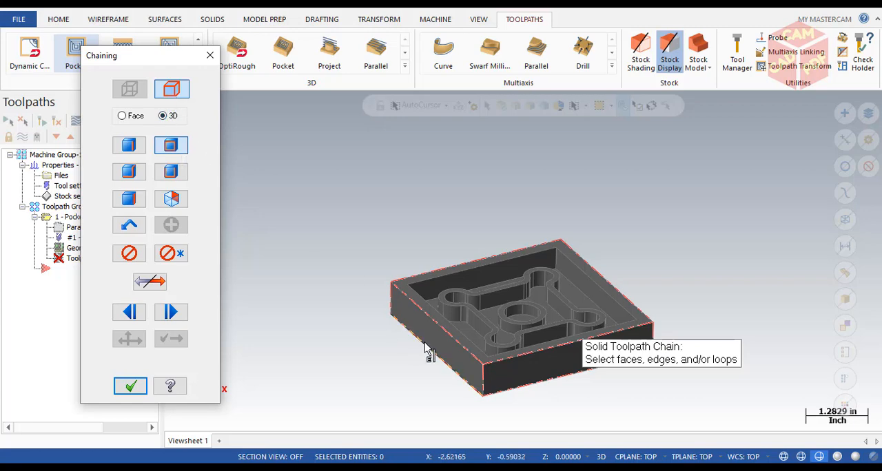
scroll(451, 310, "up", 5)
scroll(496, 274, "up", 5)
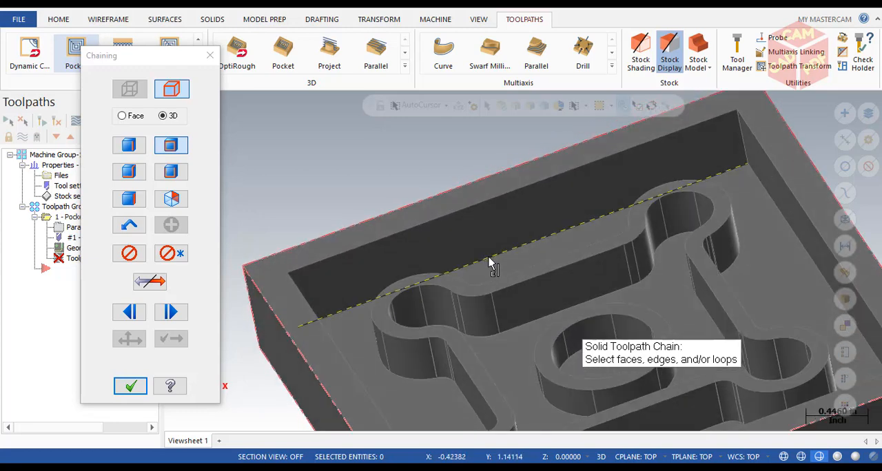
left_click(499, 264)
mouse_move(452, 338)
middle_mouse_down()
mouse_move(429, 362)
mouse_move(514, 346)
mouse_move(383, 348)
mouse_move(490, 345)
mouse_move(527, 331)
middle_mouse_up()
left_click(59, 169)
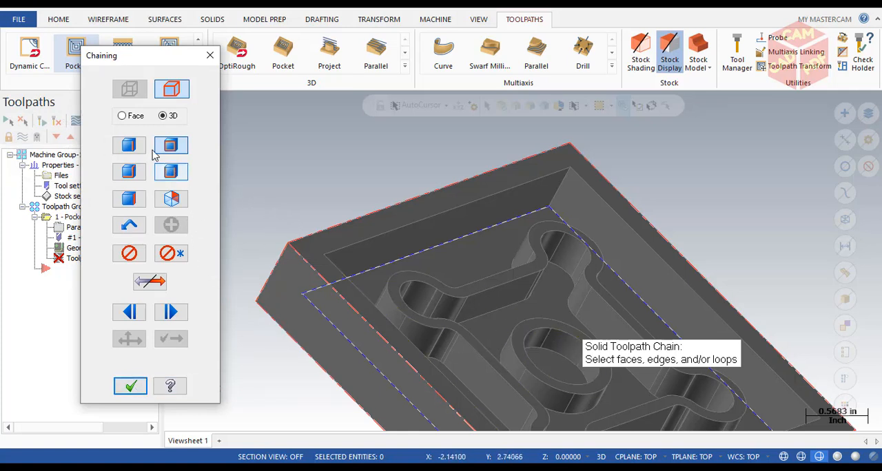
- Enable face selection, add the top faces of the thin-walled island and central ring to the chains, and accept them
left_click(128, 202)
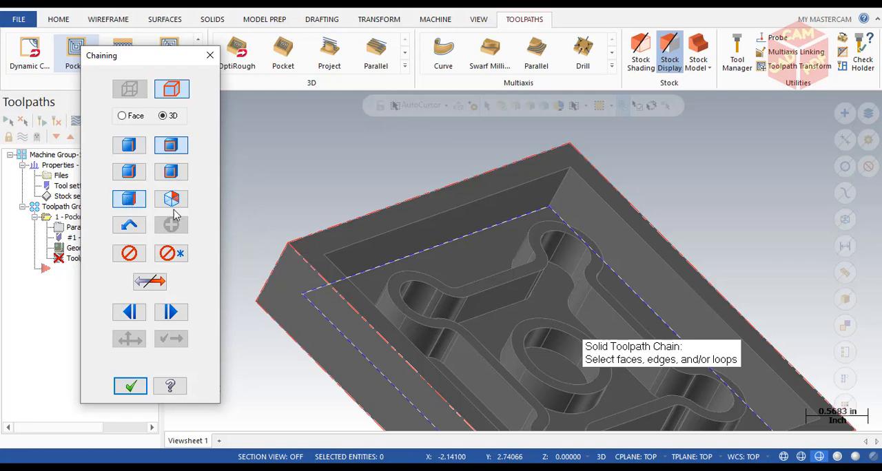
scroll(486, 291, "up", 2)
scroll(485, 286, "up", 3)
left_click(487, 286)
scroll(537, 325, "down", 2)
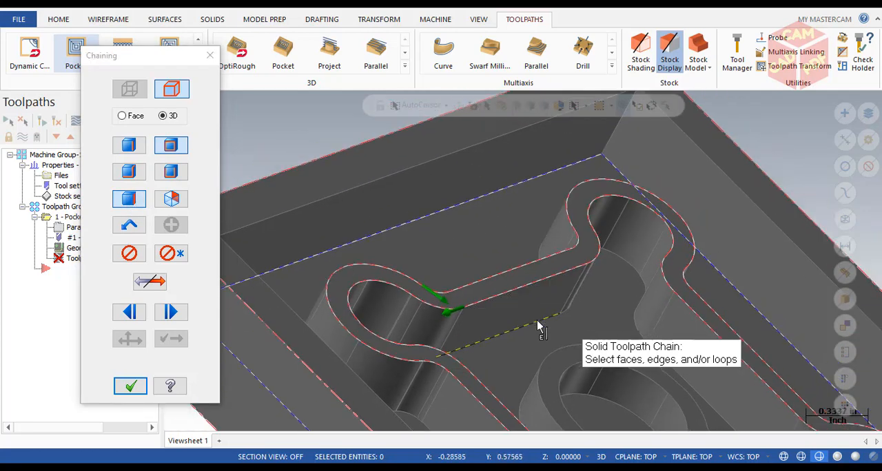
scroll(548, 363, "down", 1)
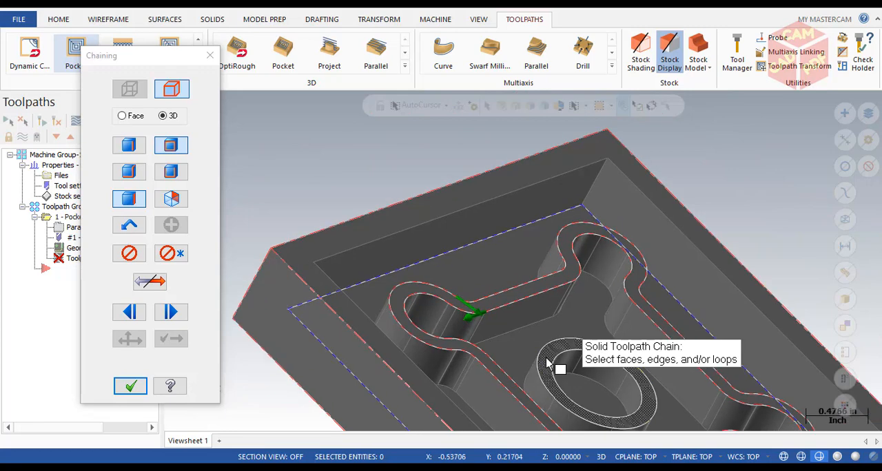
left_click(547, 363)
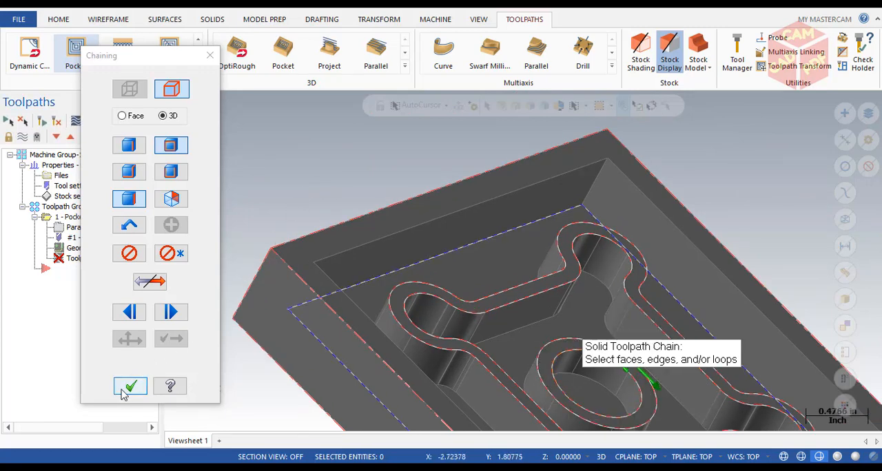
left_click(124, 393)
- Review the tool list filter in the pocket toolpath's tool settings and accept it
scroll(115, 90, "down", 1)
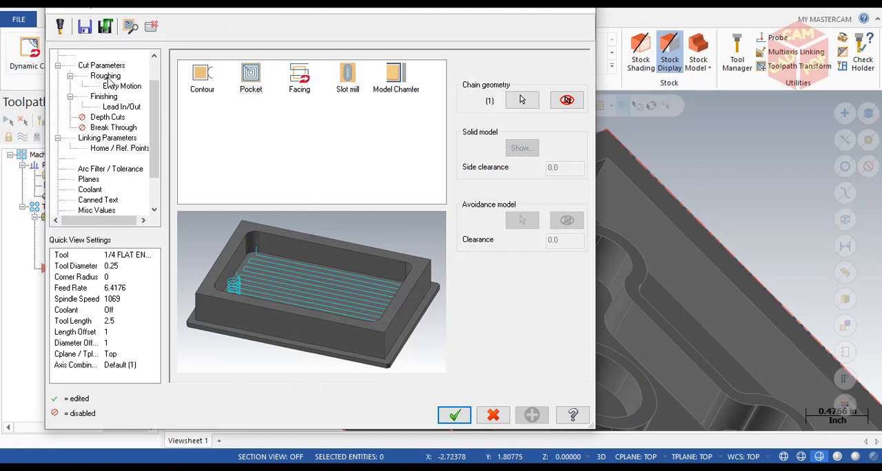
scroll(95, 125, "up", 1)
left_click(85, 66)
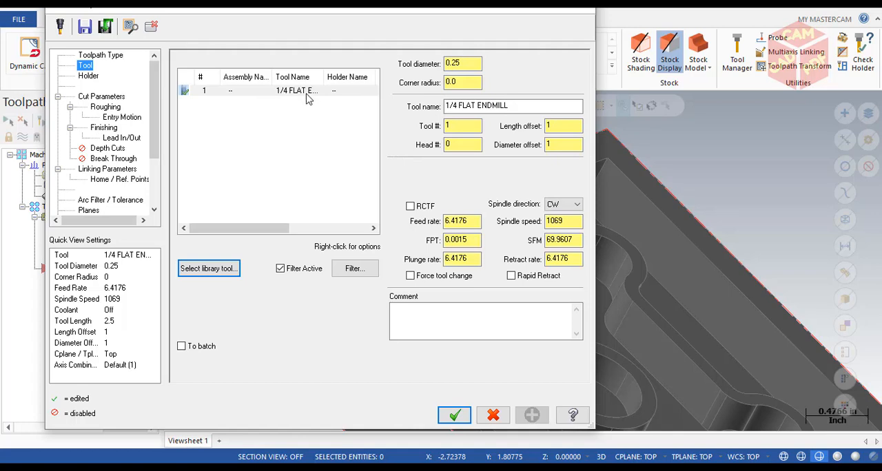
left_click(353, 268)
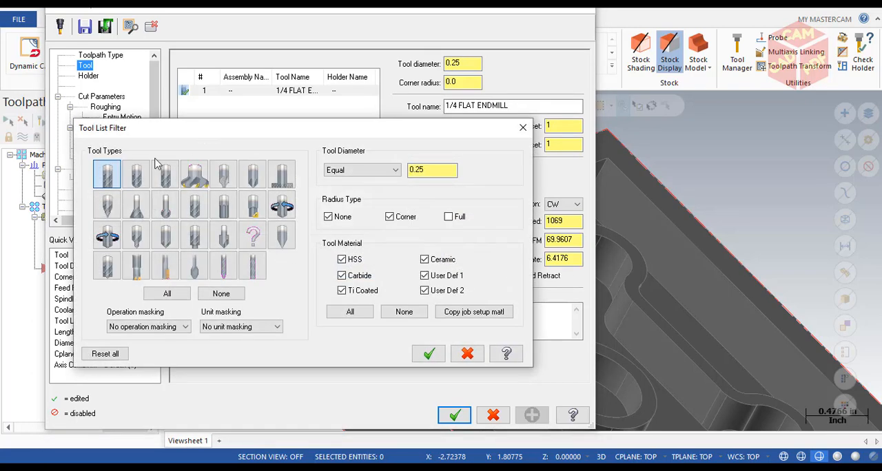
left_click(429, 354)
- Enter the comment "machining island with diffrent pockets" and select the 1/4 flat endmill for the pocket toolpath
left_click(469, 329)
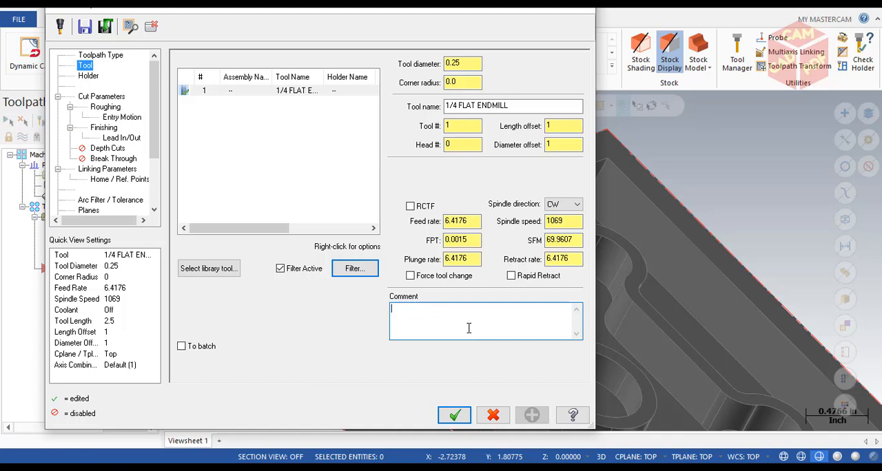
type("ma")
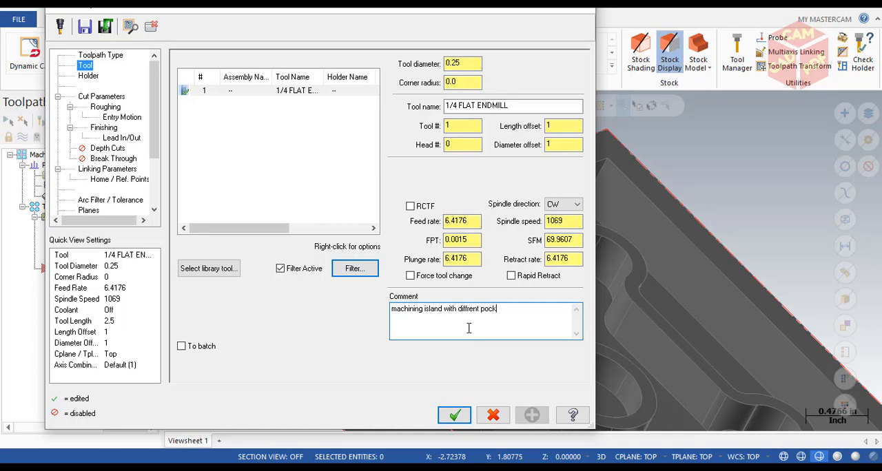
left_click(204, 161)
left_click(236, 92)
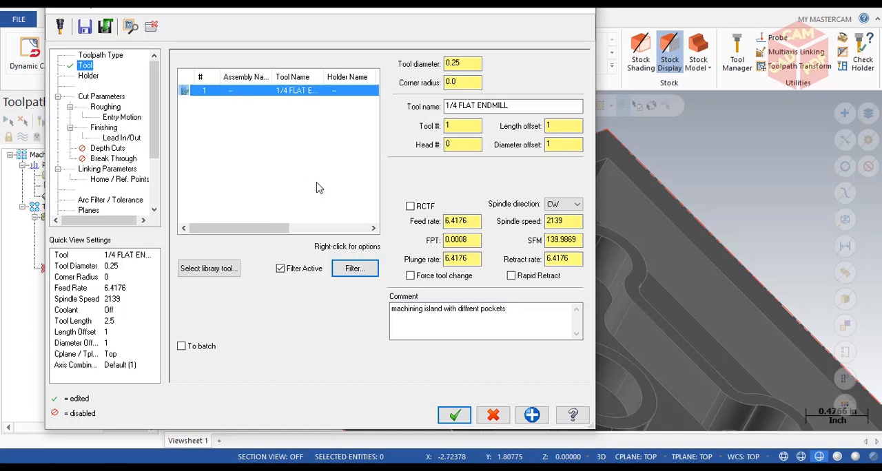
left_click(314, 181)
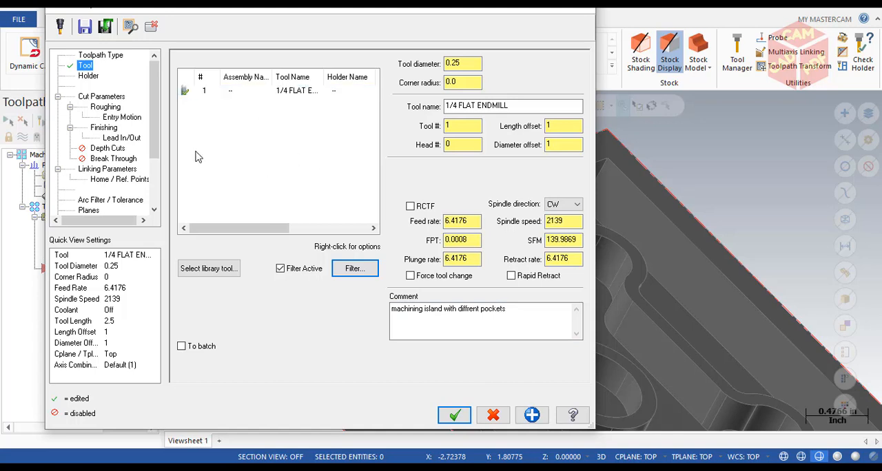
- In the cut parameters, set the pocket type to Island facing with approach and exit distances of 0.25
left_click(102, 97)
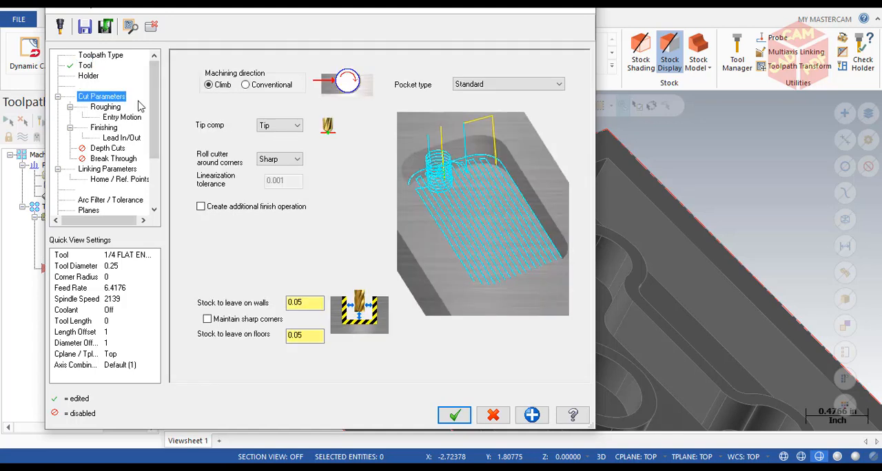
left_click(518, 84)
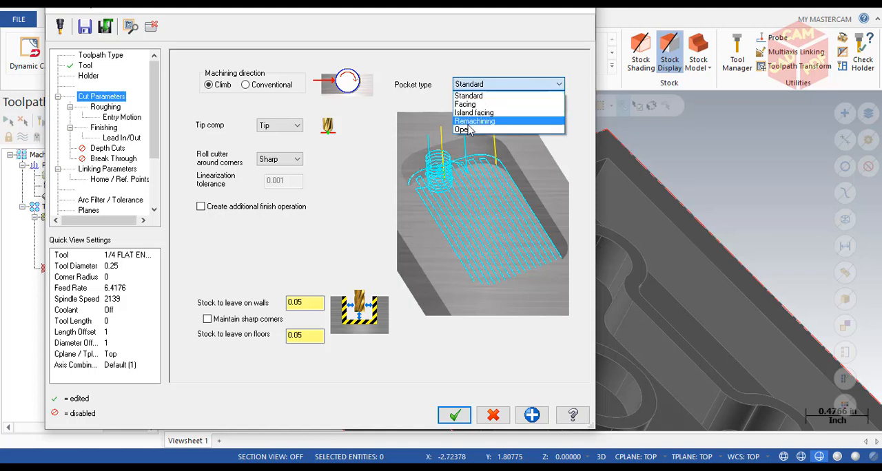
left_click(466, 104)
left_click(488, 84)
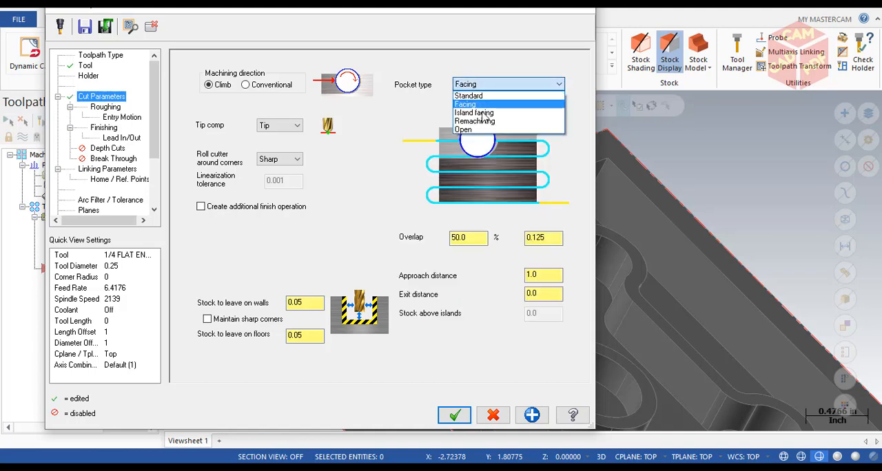
left_click(483, 113)
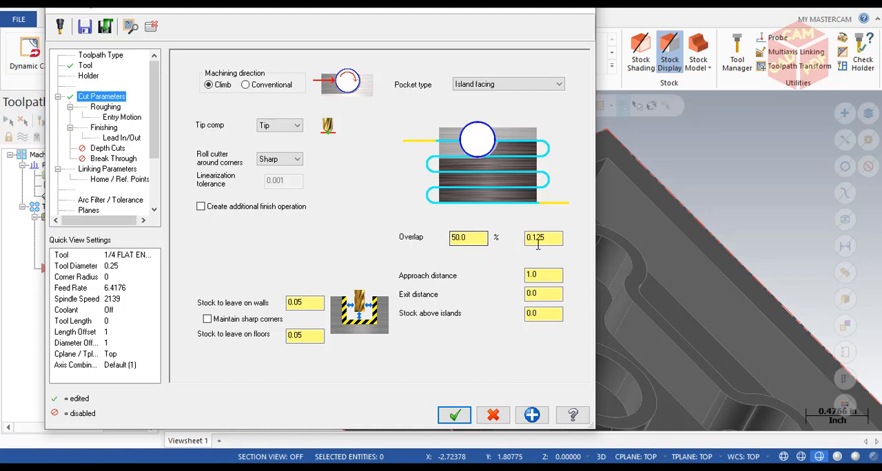
left_click(553, 275)
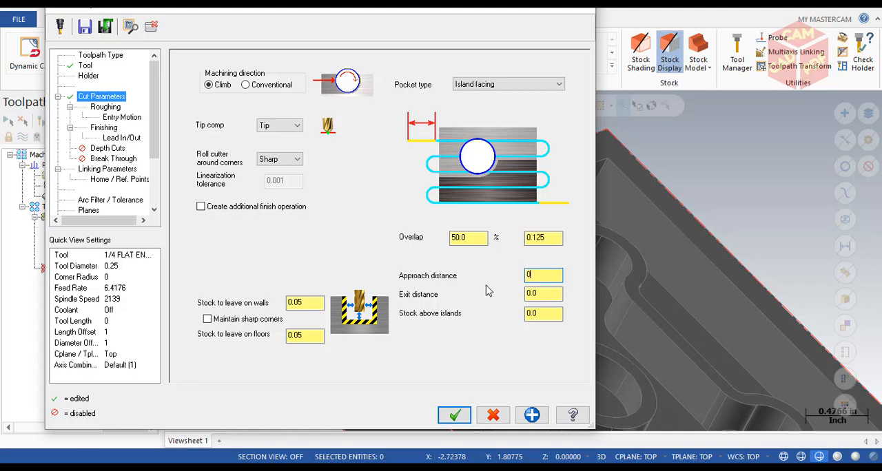
key("Tab")
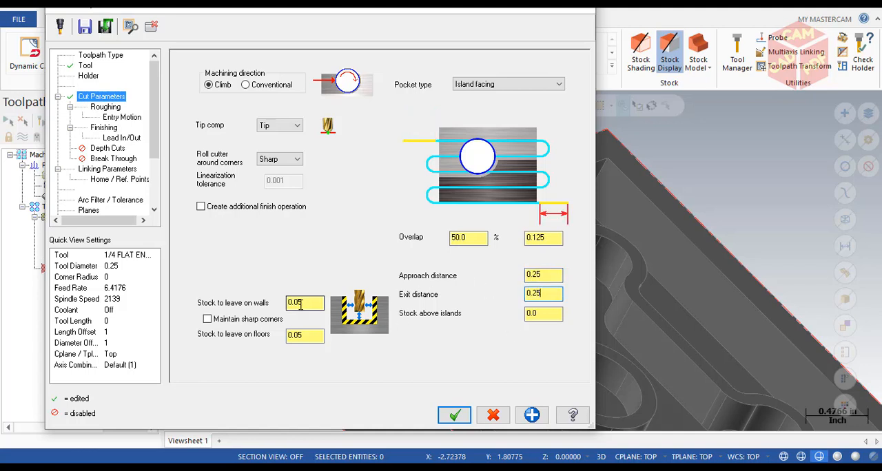
- Set the stock to leave on both the walls and the floors to 0
left_click_drag(277, 300, 205, 299)
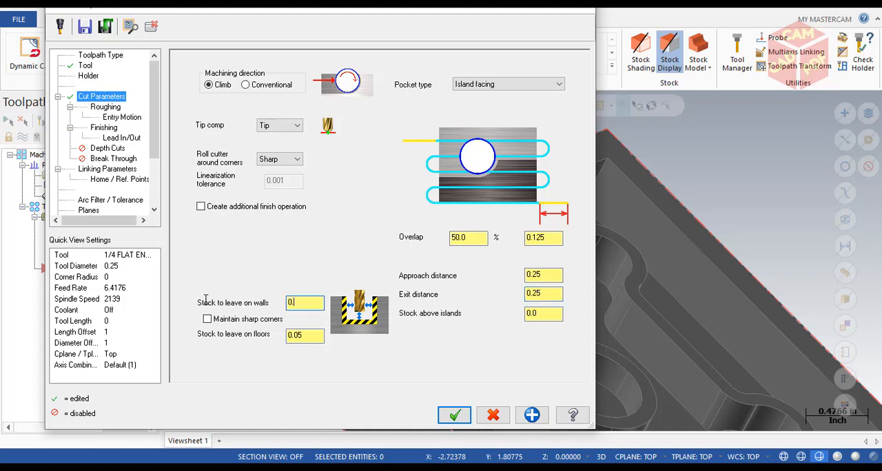
type("0.0")
double_click(295, 334)
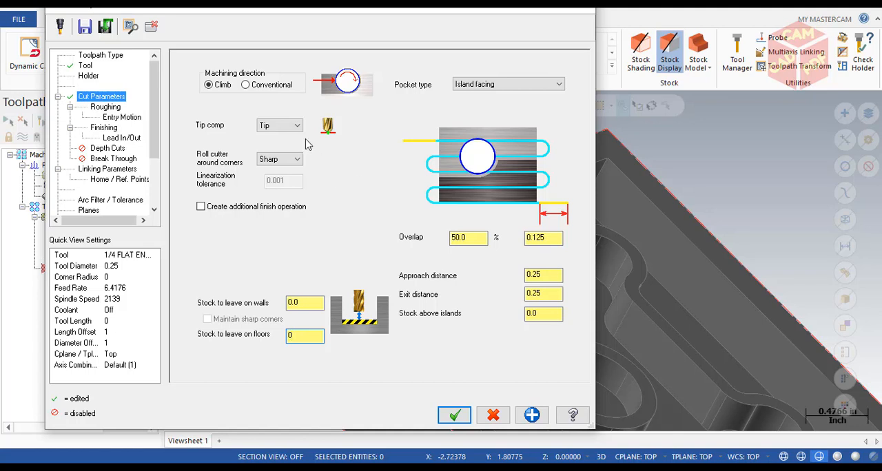
- Set the roughing cutting method to Parallel Spiral, and review the entry motion, finishing and lead in/out settings
left_click(105, 108)
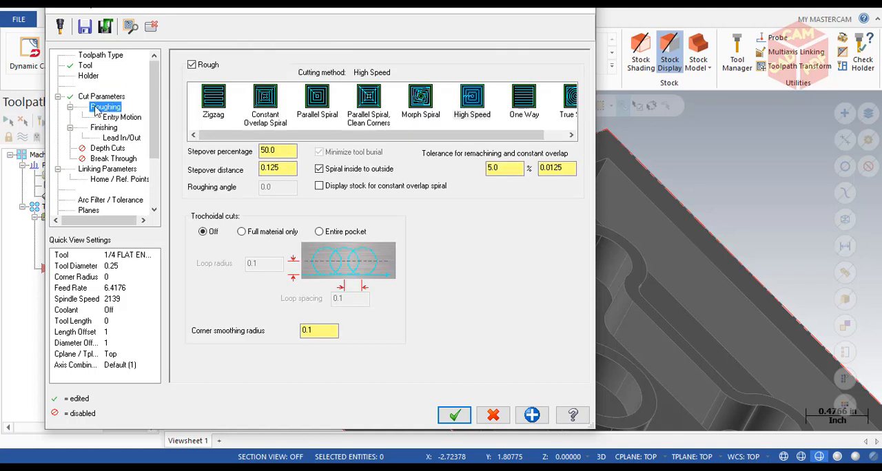
left_click(319, 102)
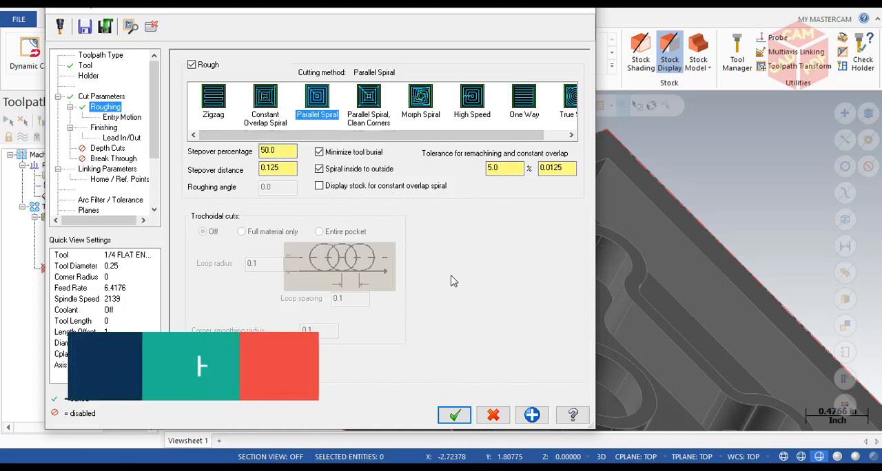
left_click(122, 117)
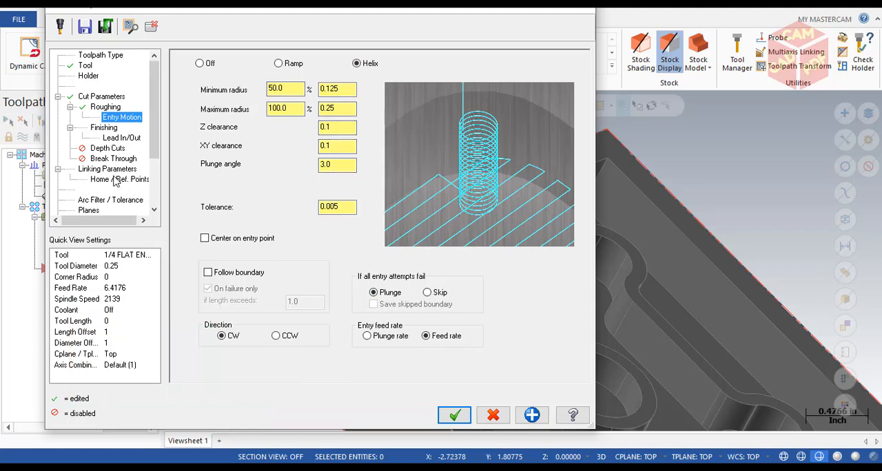
left_click(104, 128)
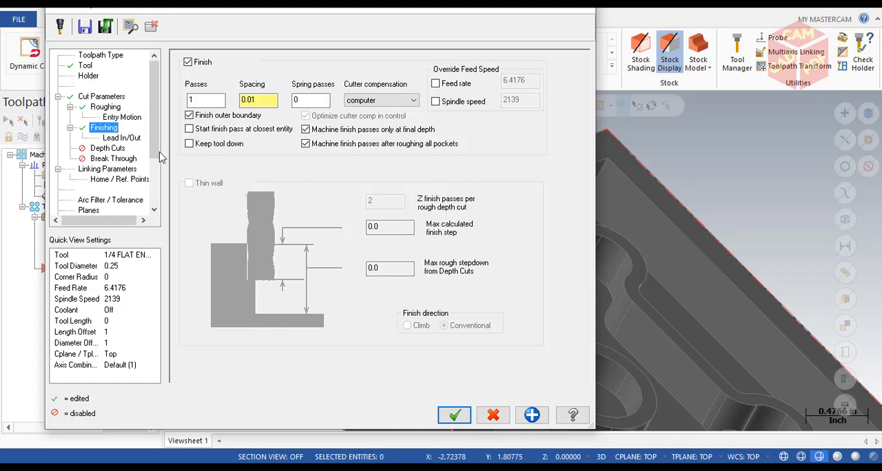
left_click(130, 139)
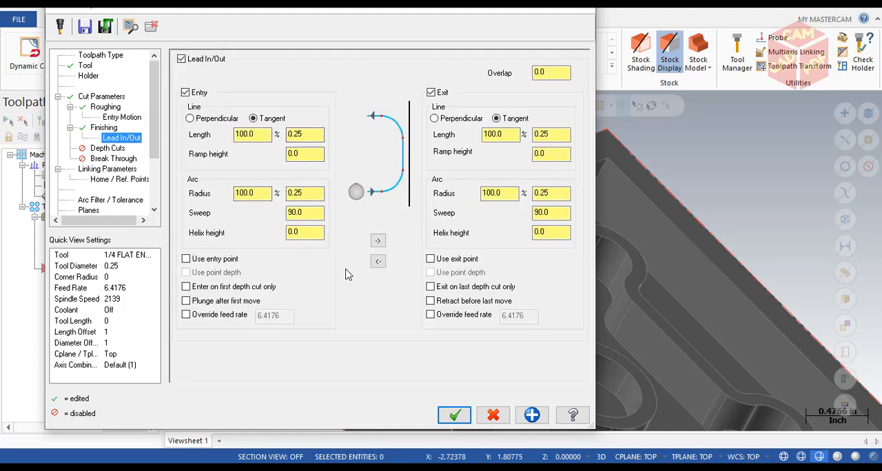
- Enable depth cuts with the use of island depths, and check the break through settings
left_click(107, 149)
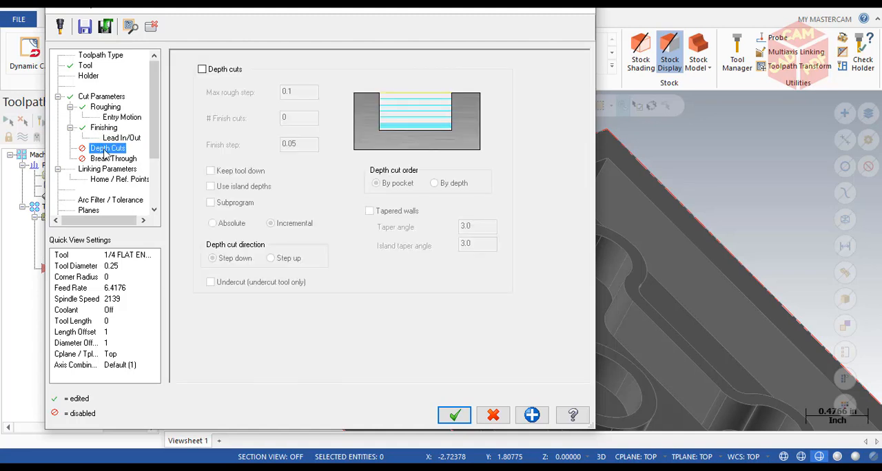
left_click(202, 70)
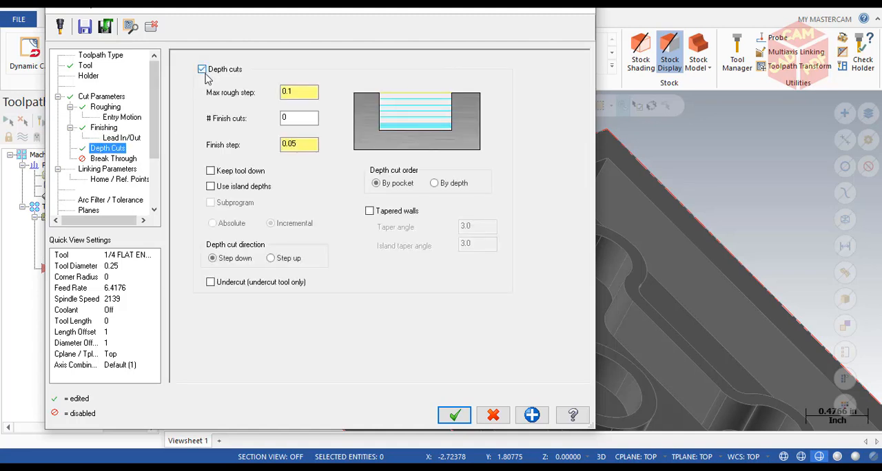
left_click(291, 120)
left_click(211, 187)
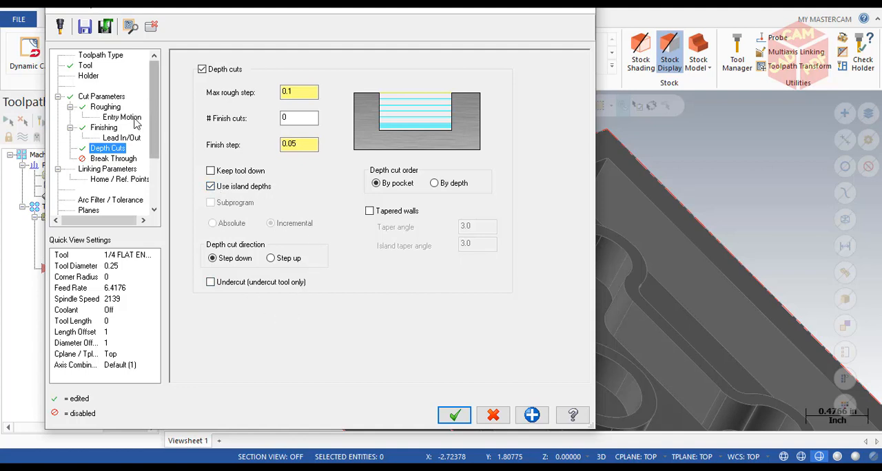
left_click(109, 159)
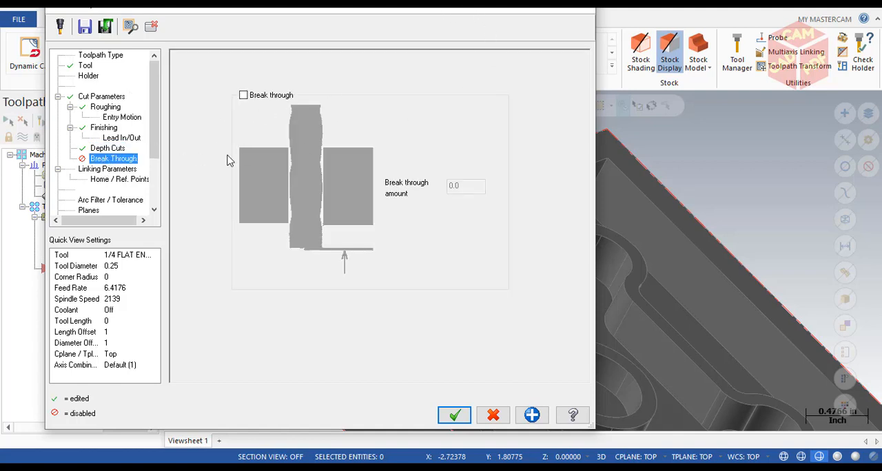
- In the linking parameters, enable clearance, make retract absolute, set the feed plane to 0.1 and the absolute depth to -0.5, and generate the toolpath
left_click(107, 170)
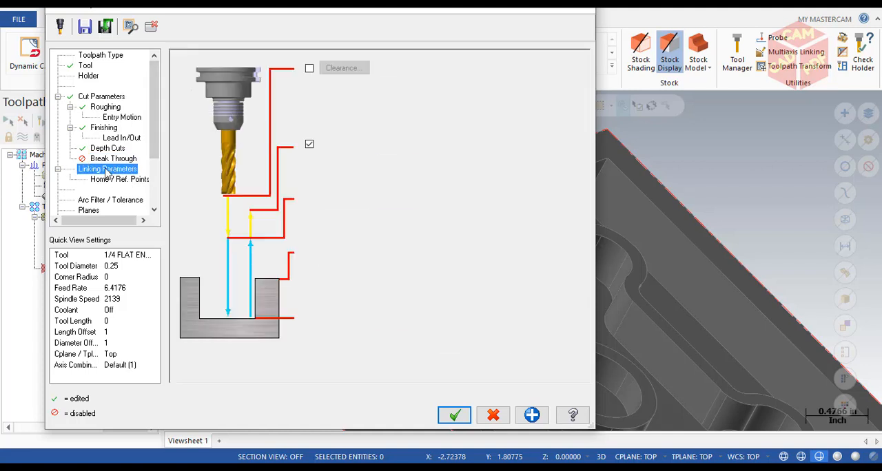
left_click(310, 70)
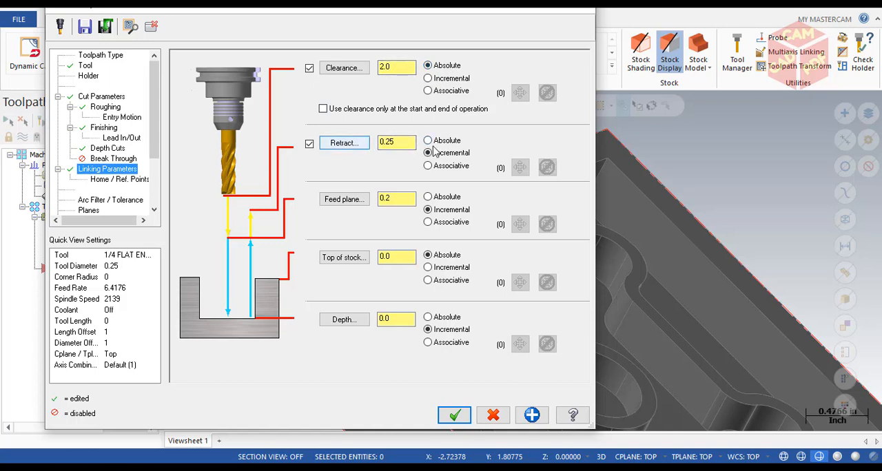
left_click(429, 141)
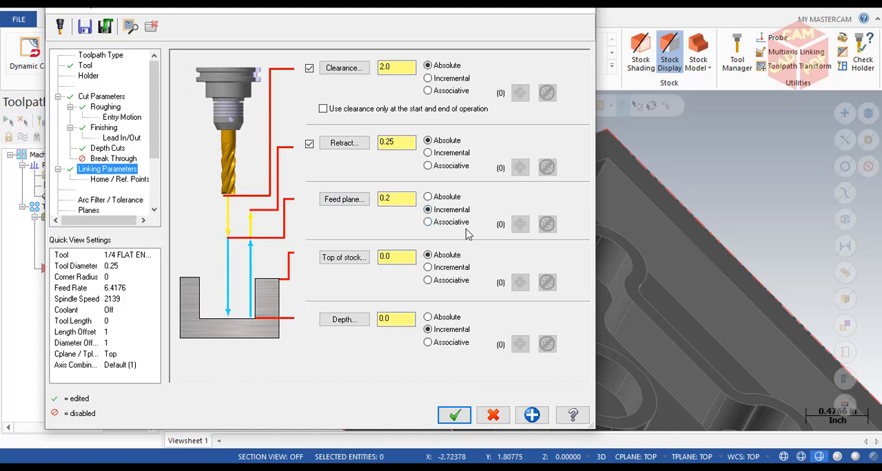
left_click(407, 196)
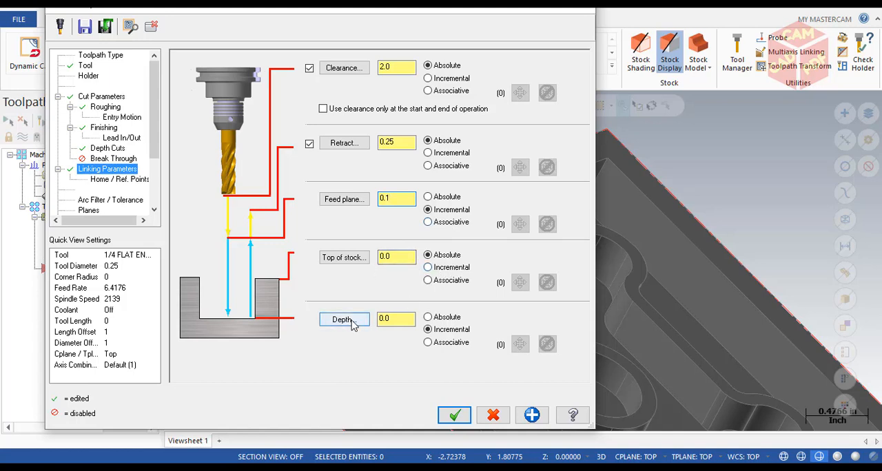
left_click(430, 318)
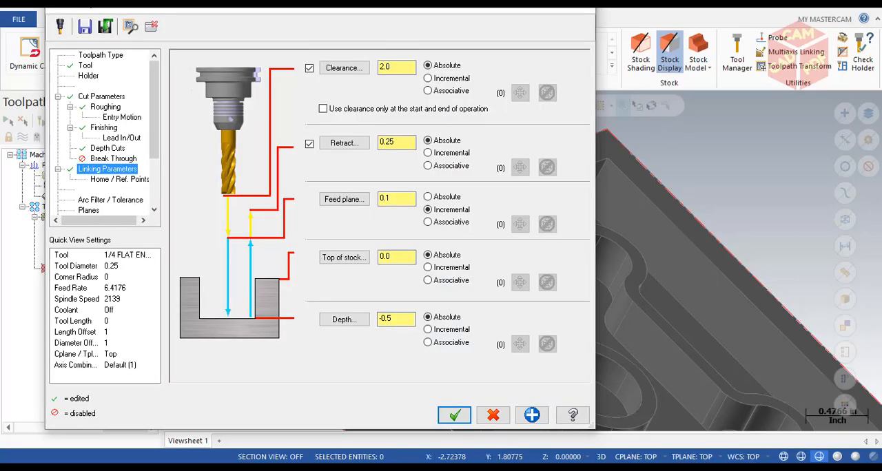
left_click(455, 414)
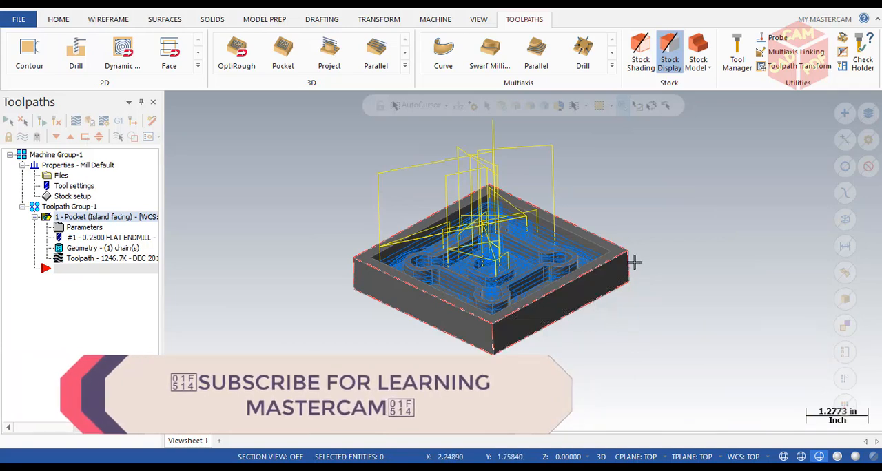
- Verify the pocket operation in the simulator and play the material removal from an isometric view
middle_click_drag(634, 262, 657, 279)
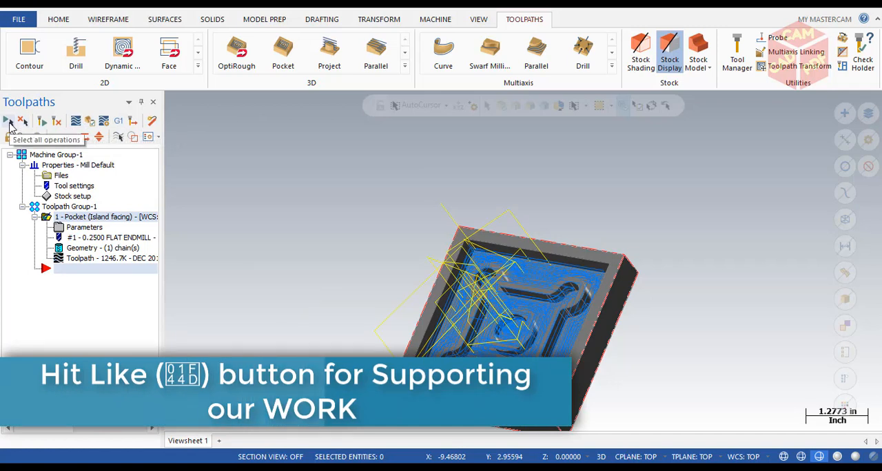
left_click(92, 126)
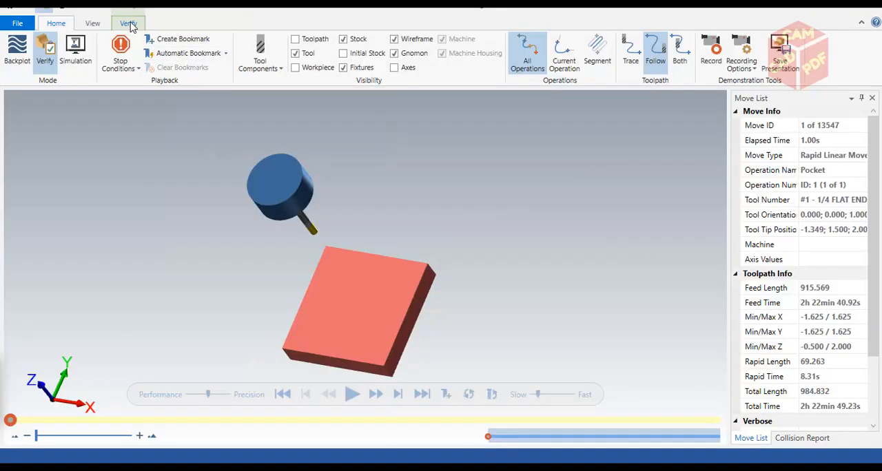
left_click(128, 23)
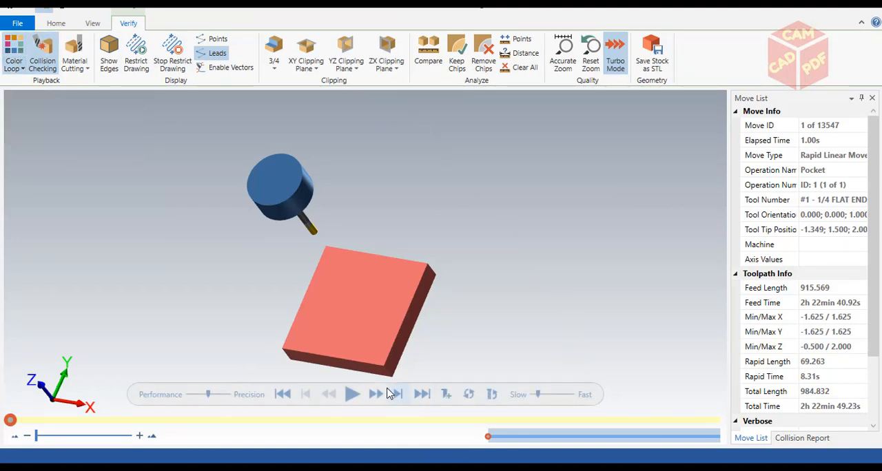
left_click_drag(434, 307, 418, 281)
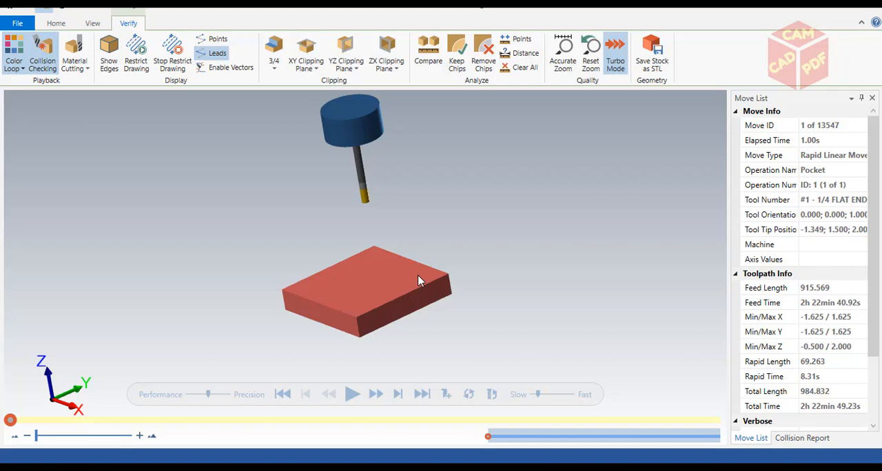
key("alt+7")
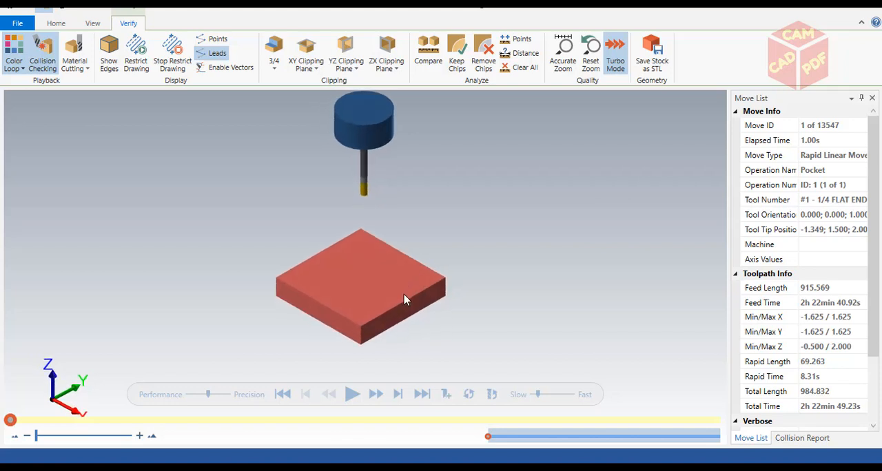
scroll(404, 299, "up", 3)
left_click(352, 395)
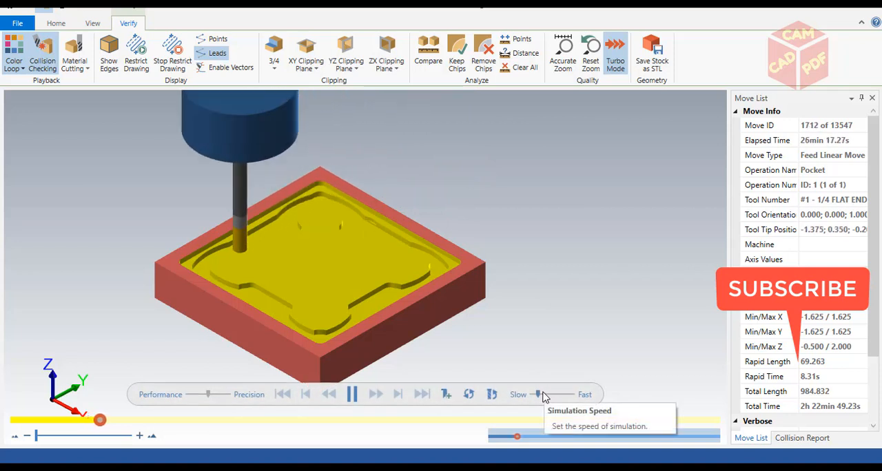
scroll(310, 300, "up", 2)
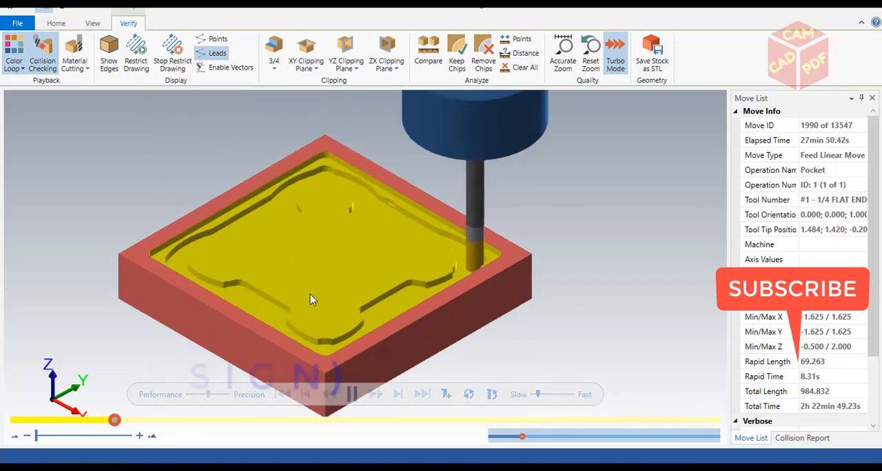